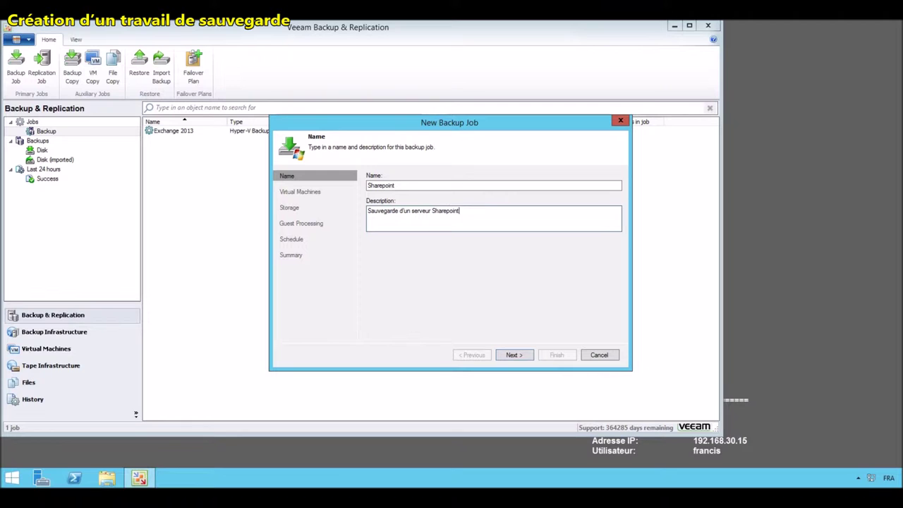
Complete the job description as "Sauvegarde d'un serveur Sharepoint 2013" and add the SharePoint VM from host hpv02 to the backup job
type("2013")
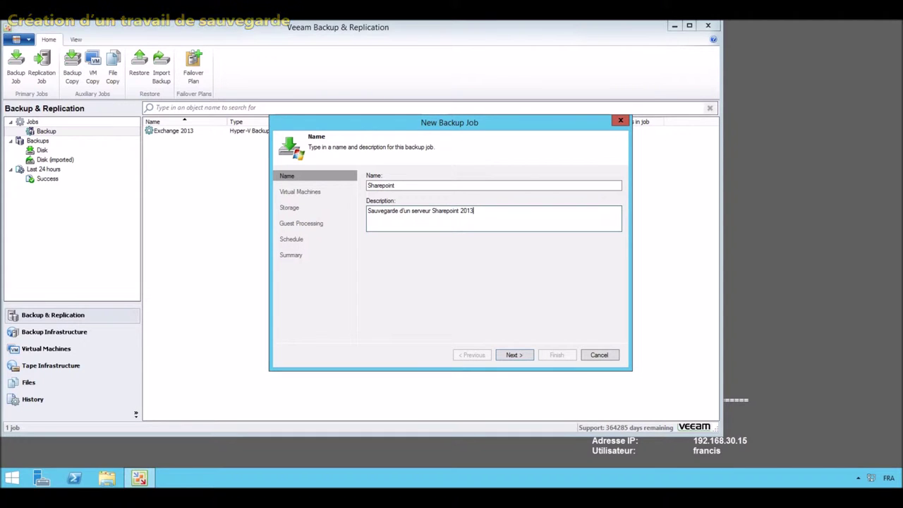
left_click(514, 355)
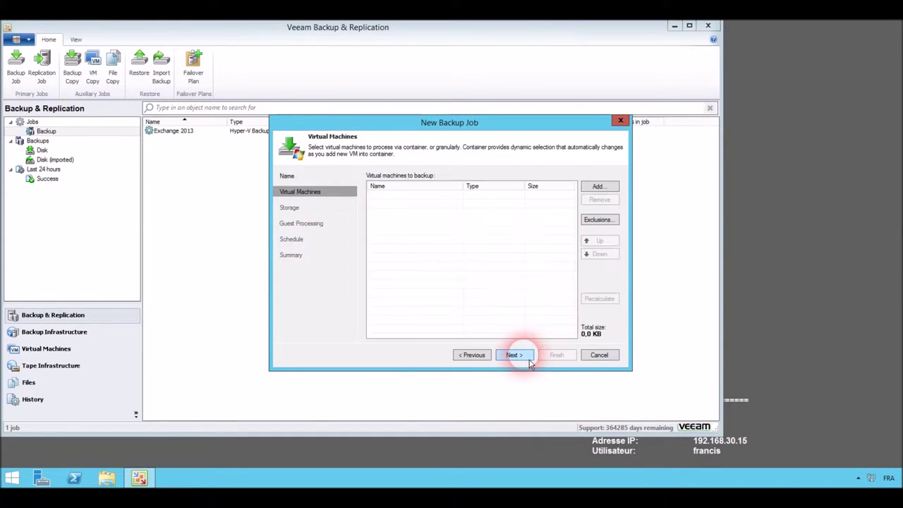
left_click(611, 187)
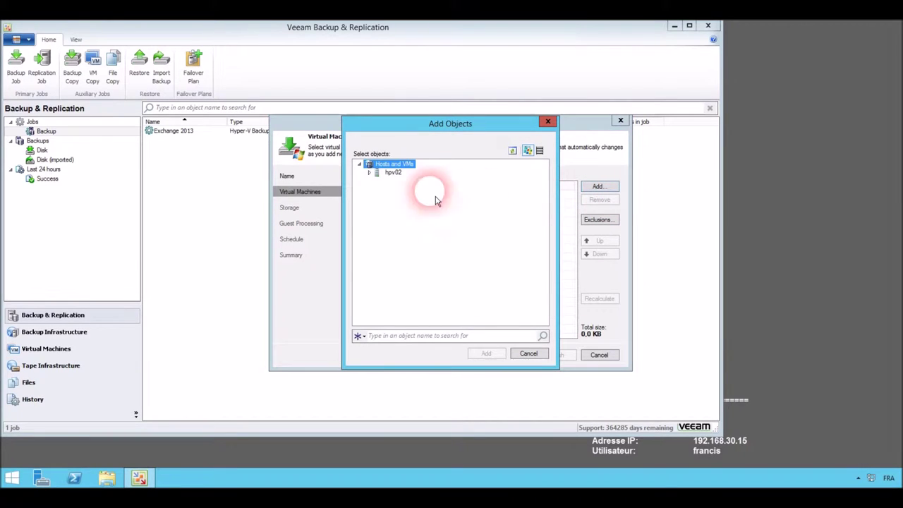
double_click(393, 173)
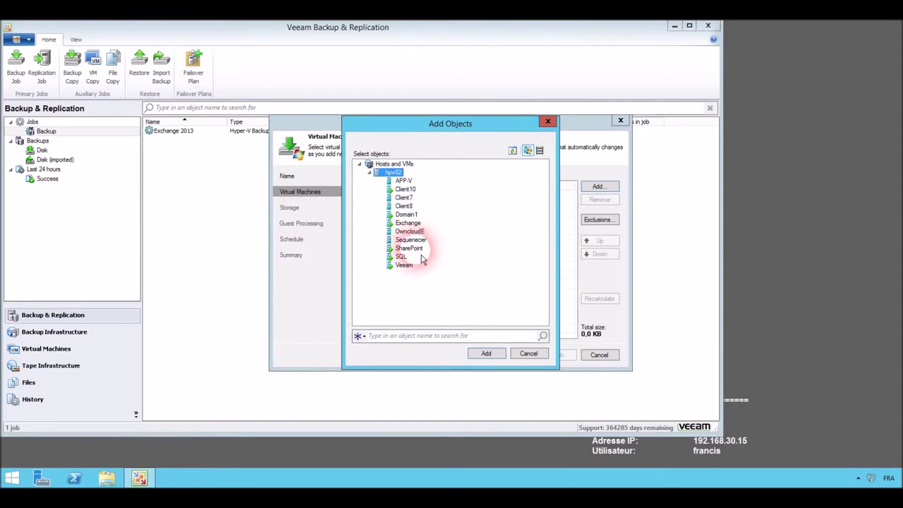
left_click(494, 355)
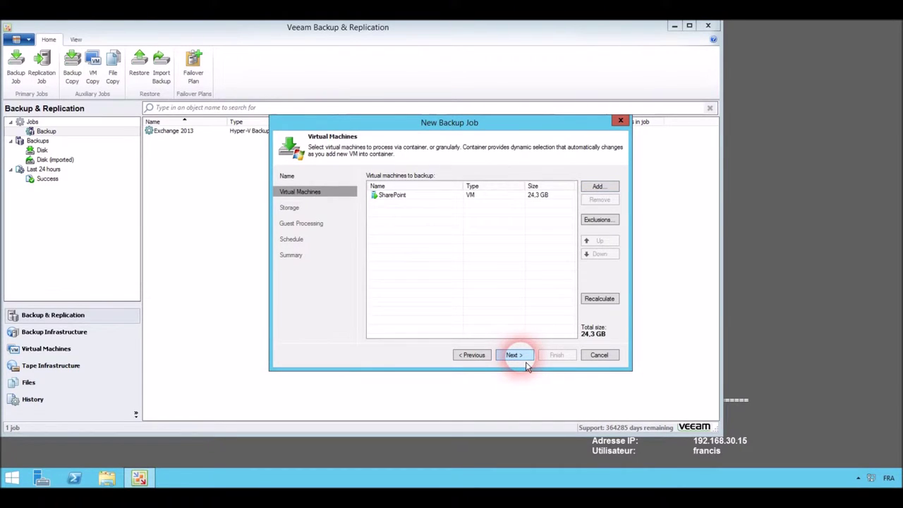
left_click(526, 363)
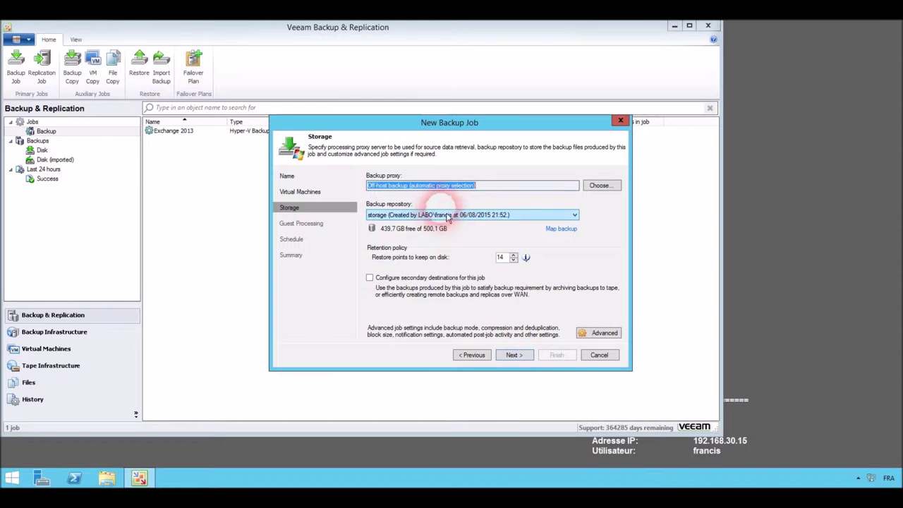
Keep the default storage, enable application-aware processing and guest file system indexing, and test the labo domain account as guest credentials
left_click(513, 355)
left_click(371, 176)
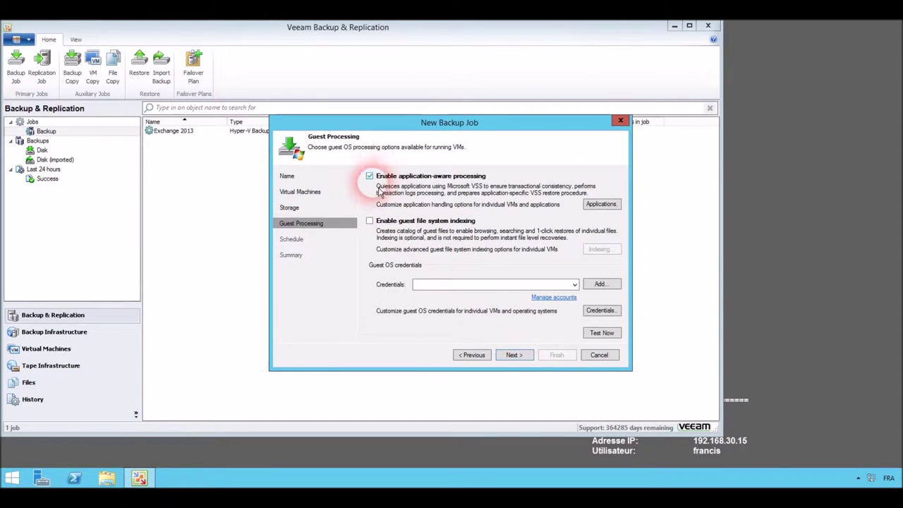
left_click(575, 284)
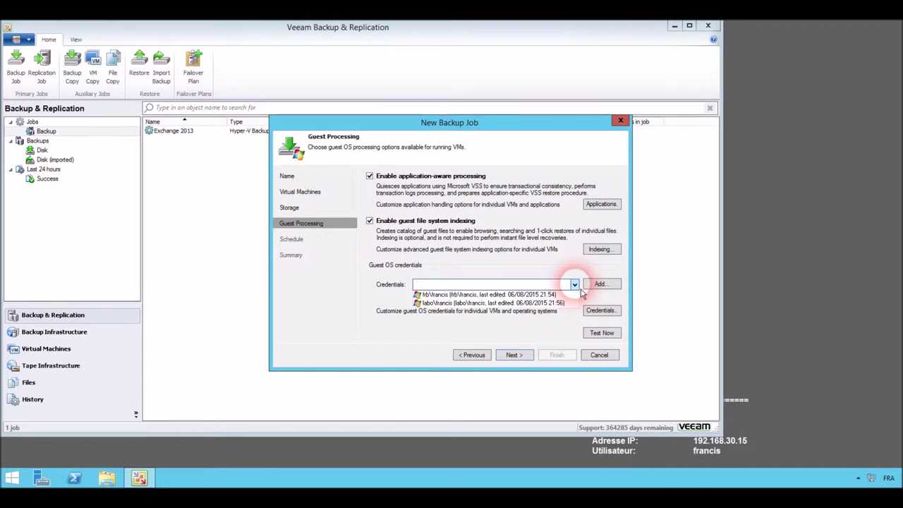
left_click(506, 305)
left_click(614, 337)
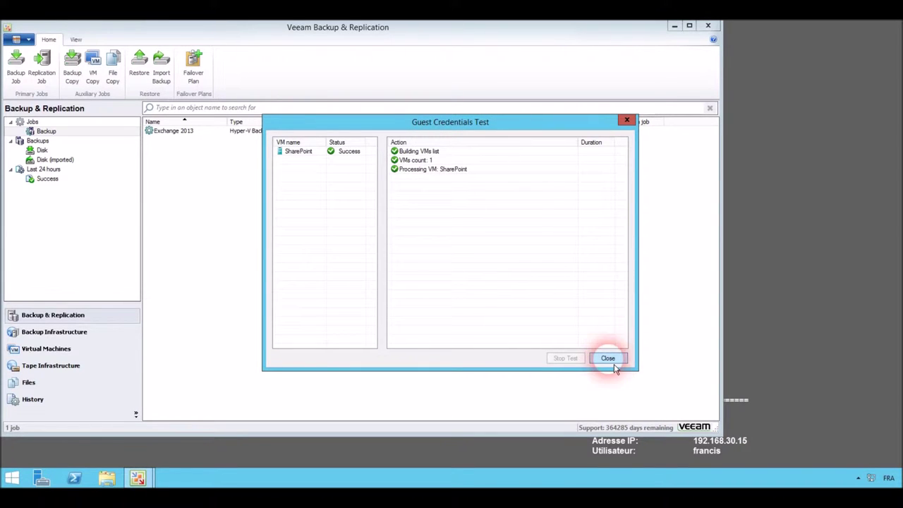
left_click(608, 358)
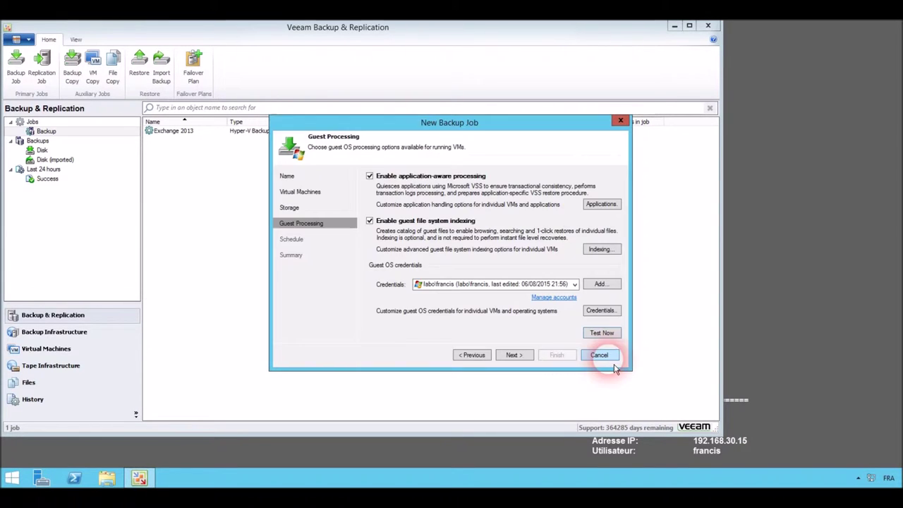
Create the Sharepoint backup job without an automatic schedule and run it on finishing the wizard
left_click(513, 355)
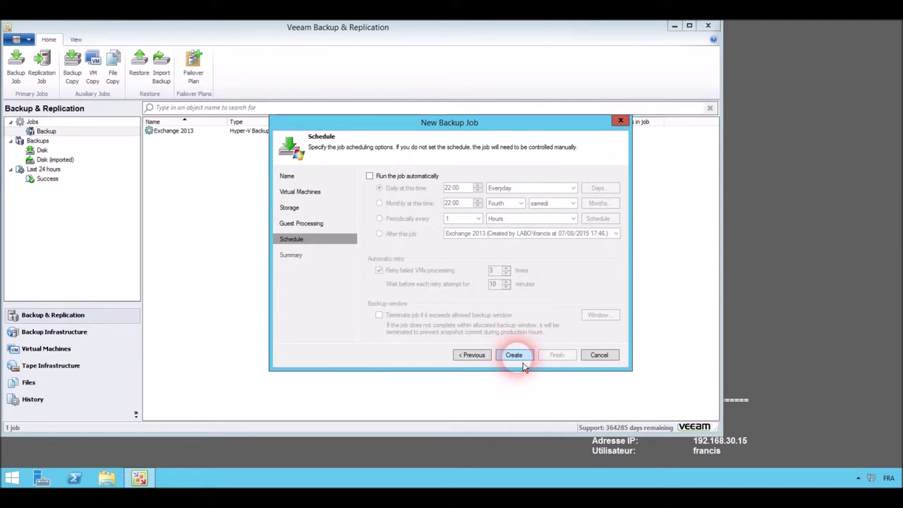
left_click(519, 359)
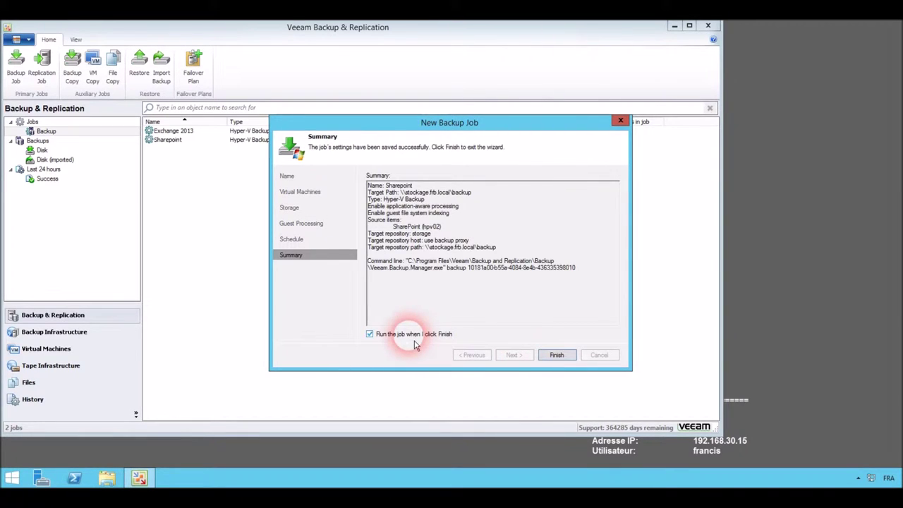
left_click(557, 356)
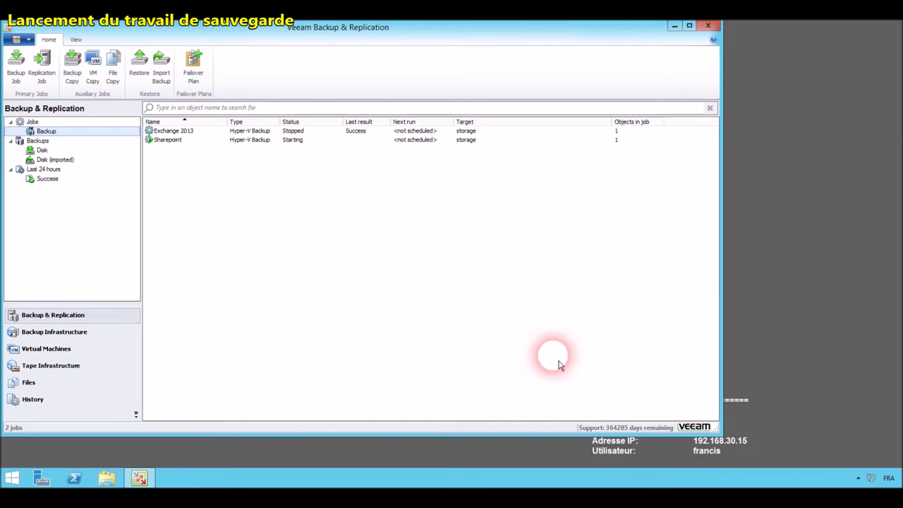
left_click(167, 143)
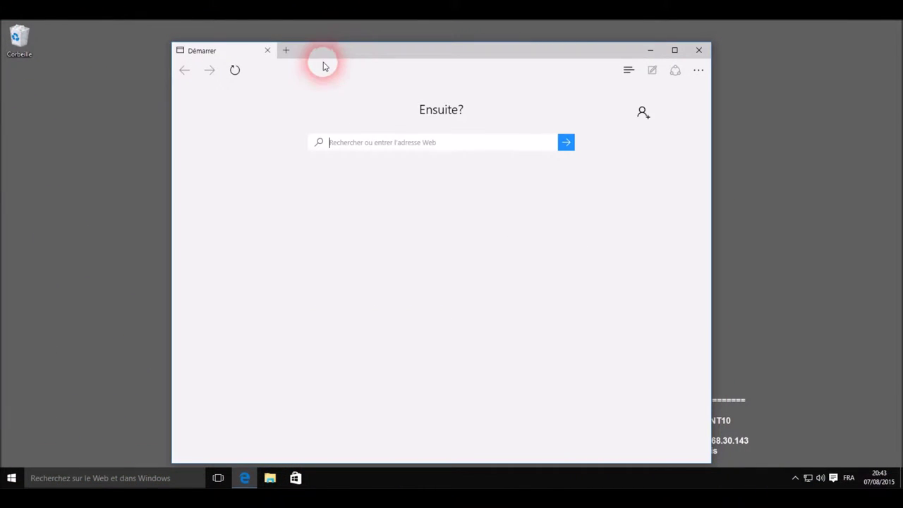
In Edge on the client workstation, open the sharepoint/ site and go to the Documents library of the Projet 1 subsite
left_click(315, 67)
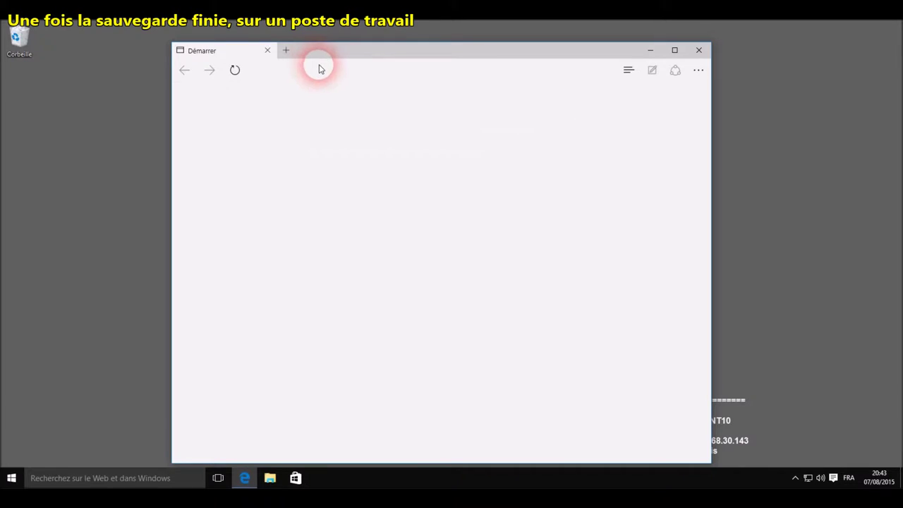
type("sharepoint/")
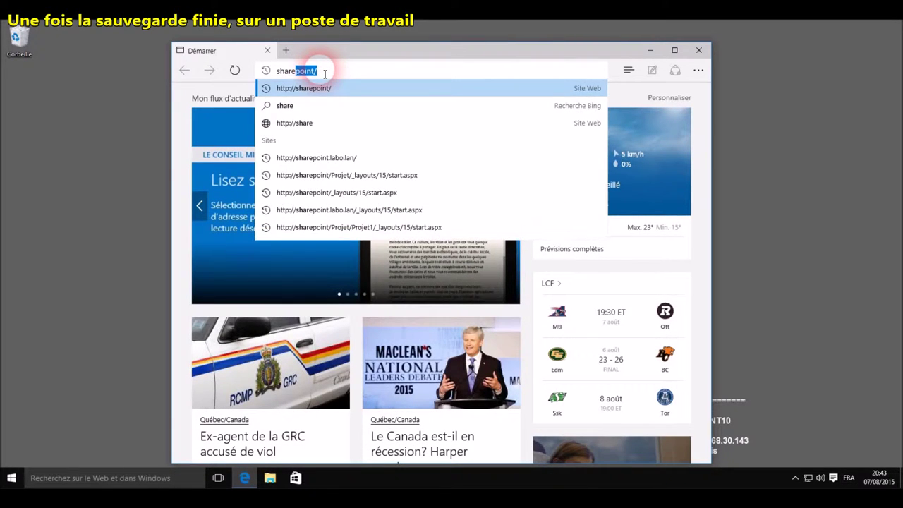
key("Return")
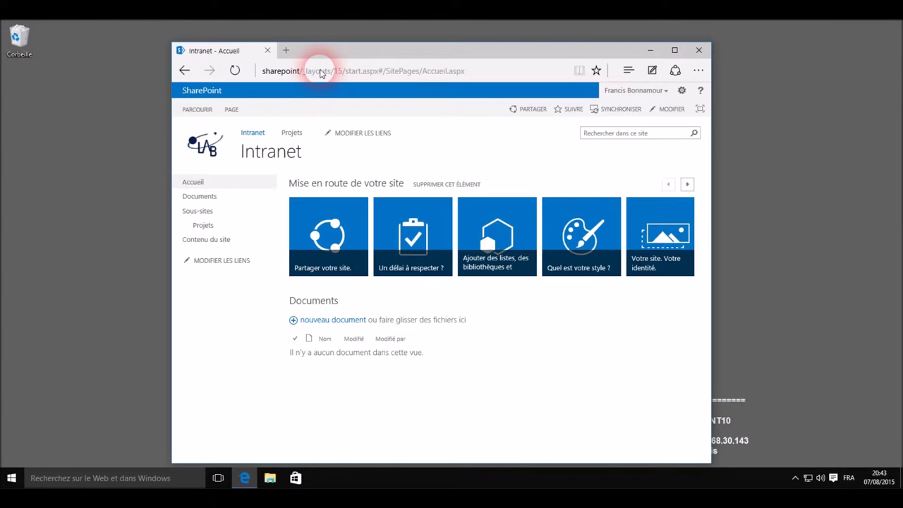
left_click(204, 227)
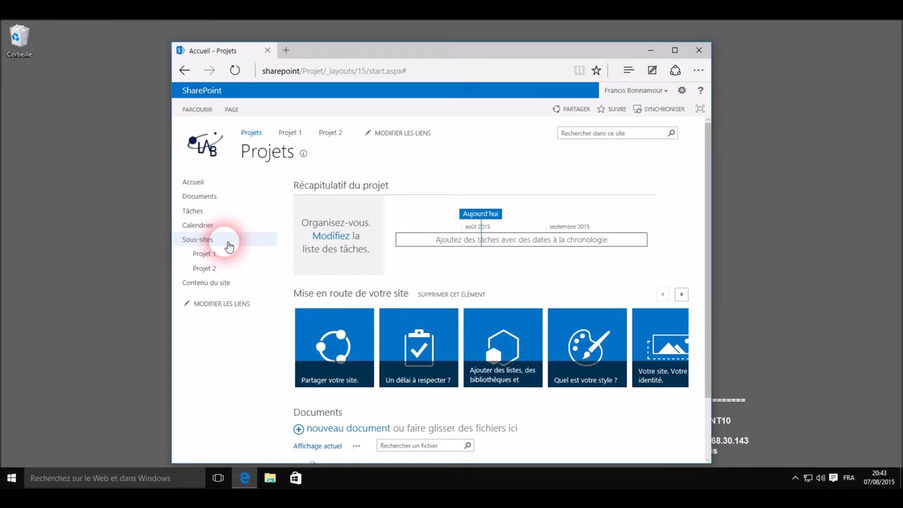
left_click(207, 254)
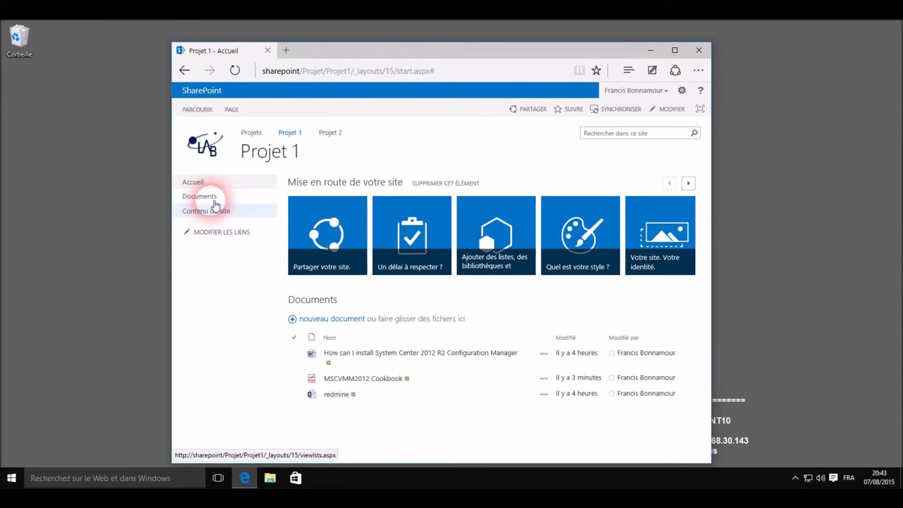
left_click(257, 196)
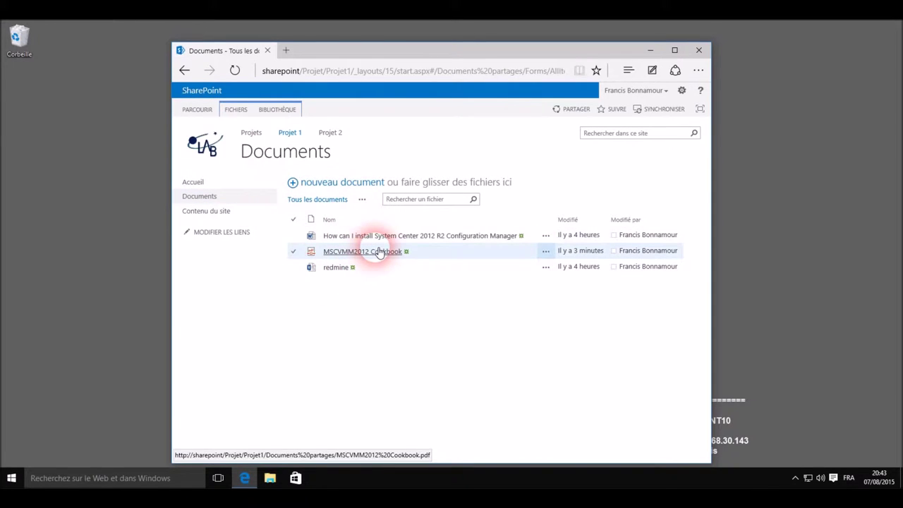
Delete the MSCVMM2012 Cookbook PDF from the Projet 1 Documents library
right_click(342, 254)
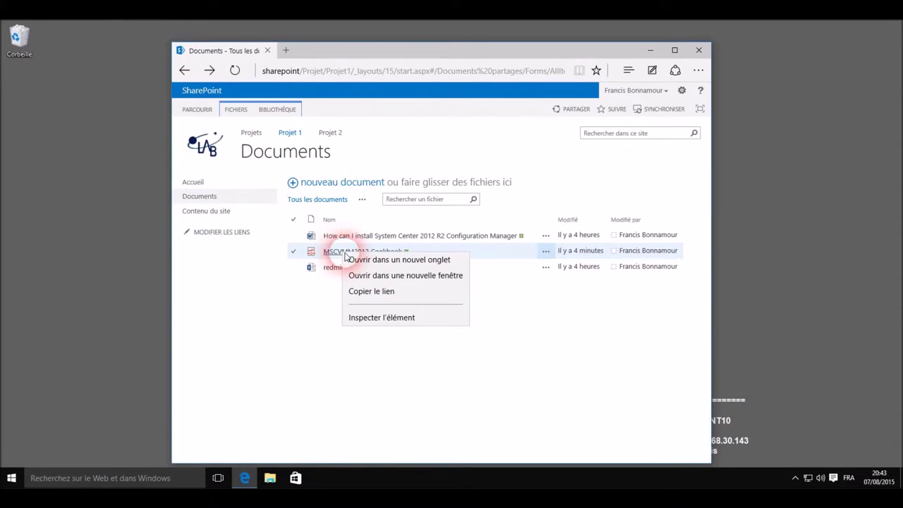
left_click(477, 256)
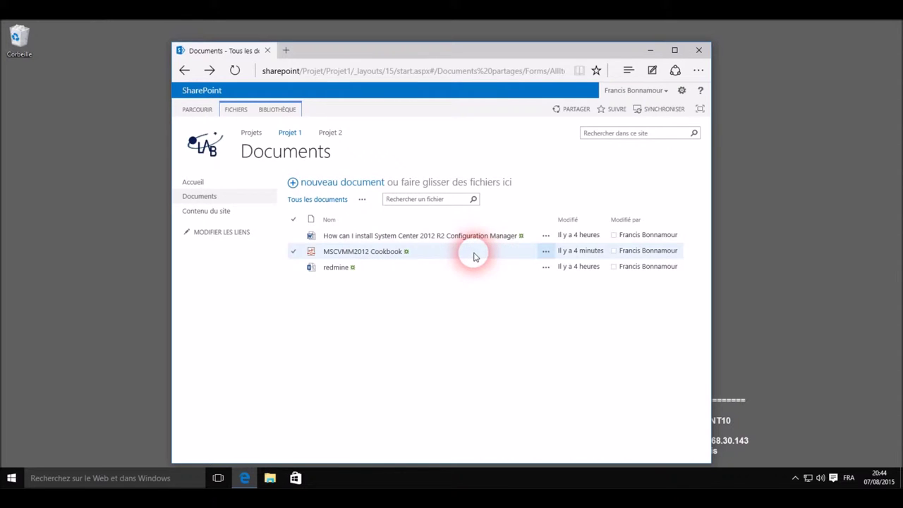
left_click(546, 251)
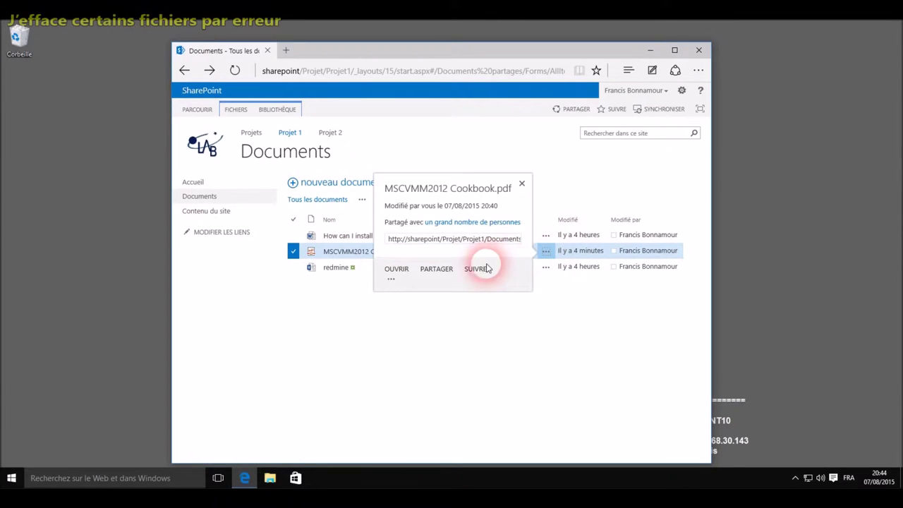
left_click(391, 278)
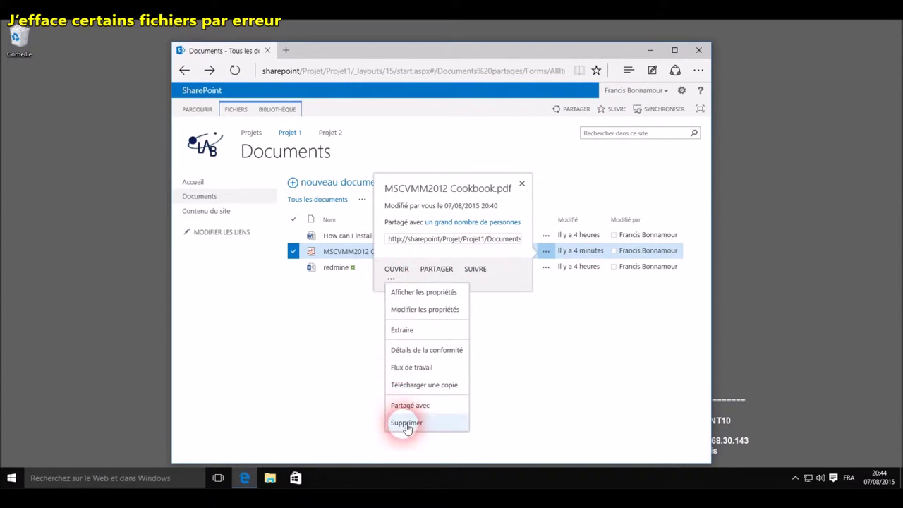
left_click(407, 424)
left_click(408, 280)
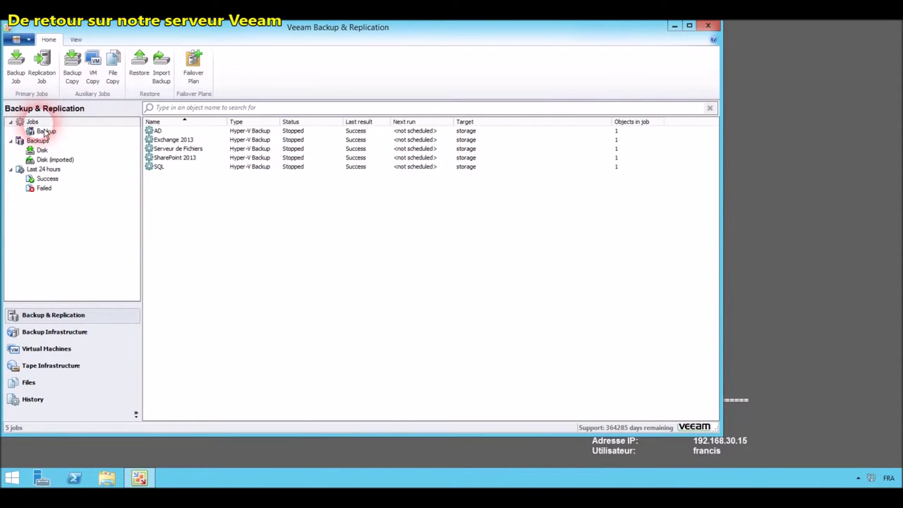
Switch back to Veeam Backup & Replication and start a restore from backup of application items for Microsoft SharePoint
left_click(140, 69)
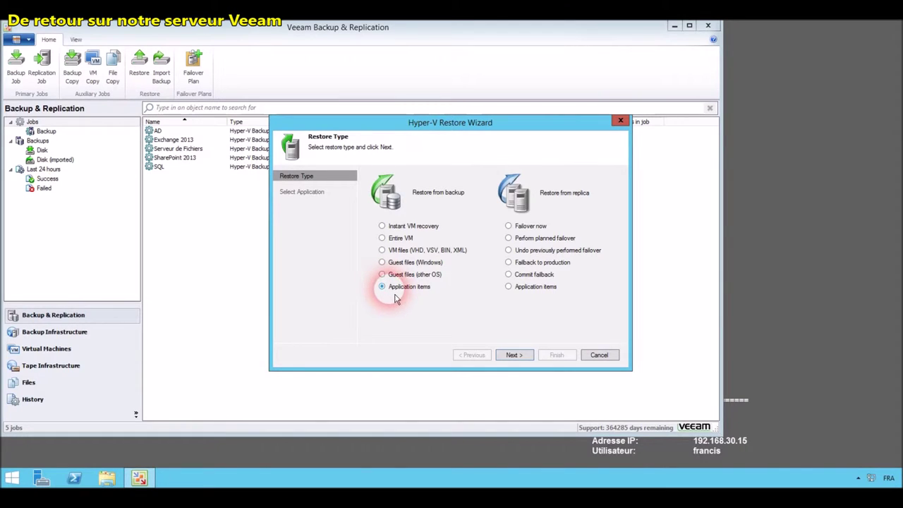
left_click(520, 355)
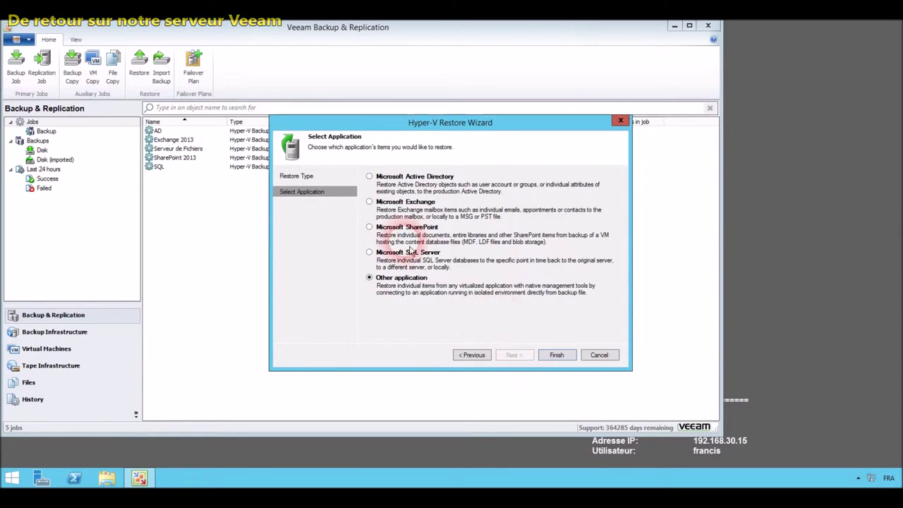
left_click(376, 236)
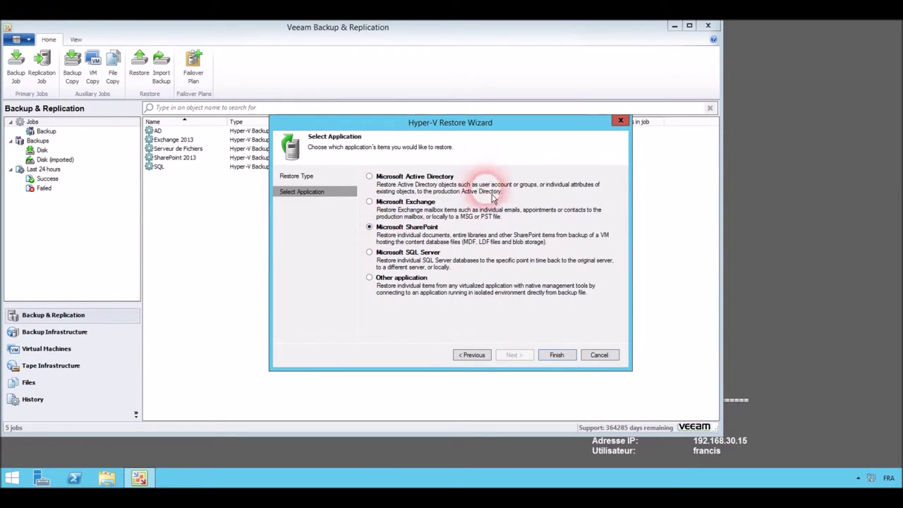
left_click(557, 355)
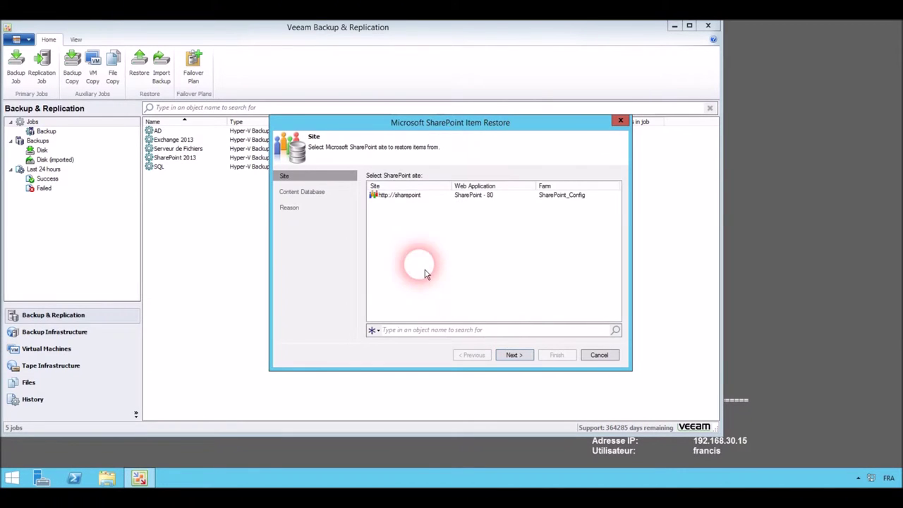
left_click(399, 199)
left_click(519, 361)
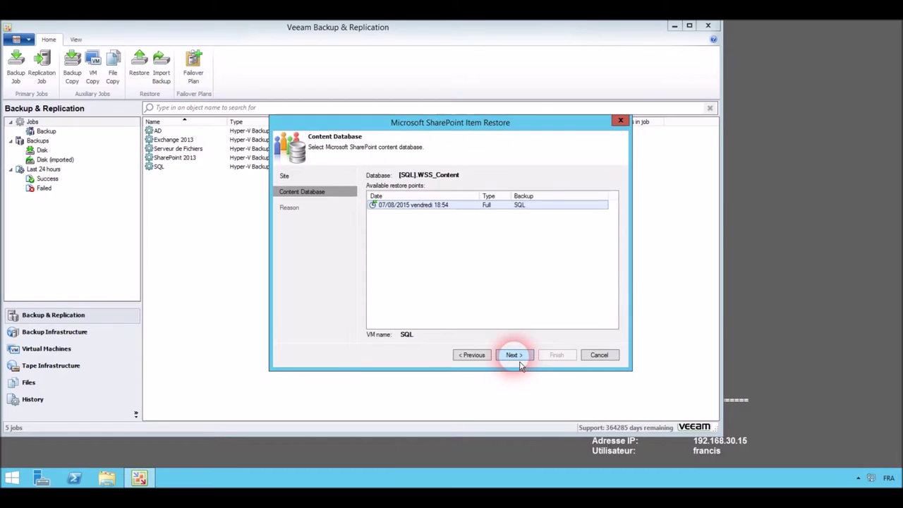
left_click(514, 357)
Enter the restore reason "restauration d'un objet SharePoint 2013" and finish the SharePoint item restore wizard
left_click(435, 261)
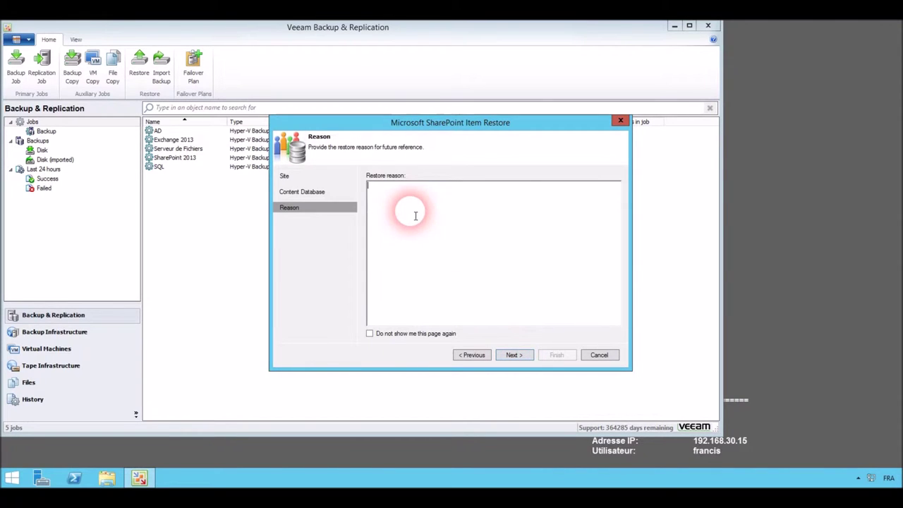
type("restauration d'un objet")
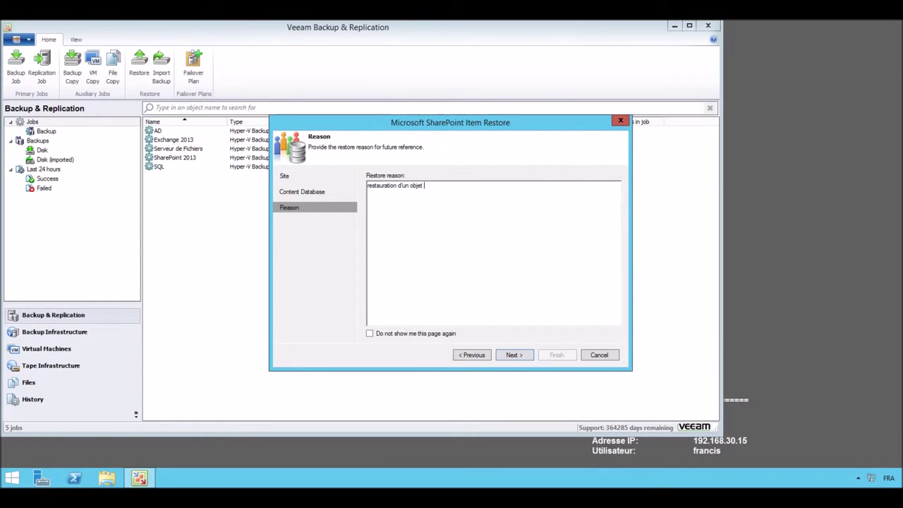
type("ePoint 2013")
left_click(416, 216)
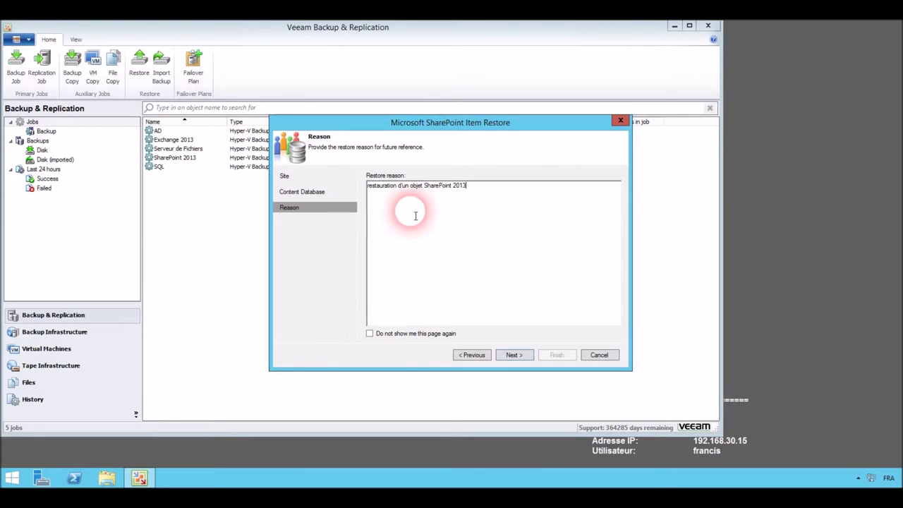
left_click(517, 356)
left_click(556, 355)
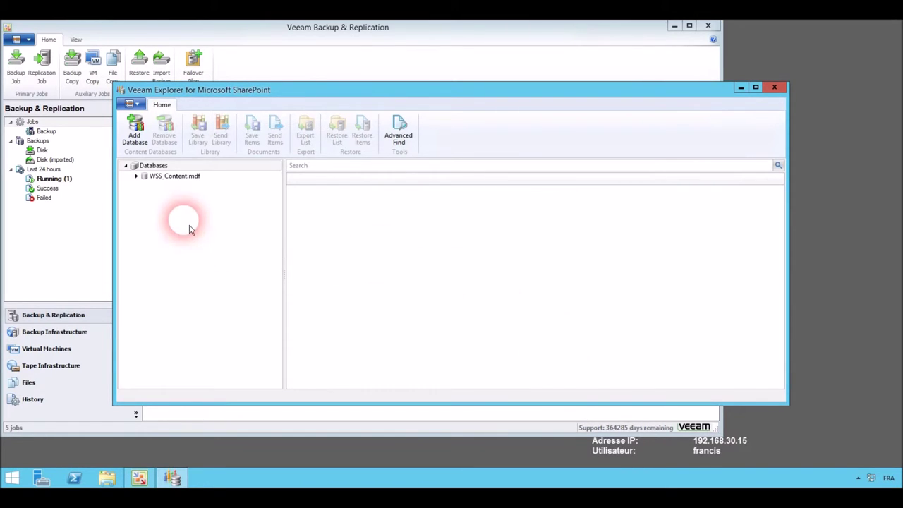
Browse the WSS_Content.mdf database through Intranet, Projets and Projet 1 to its Documents library
left_click(192, 180)
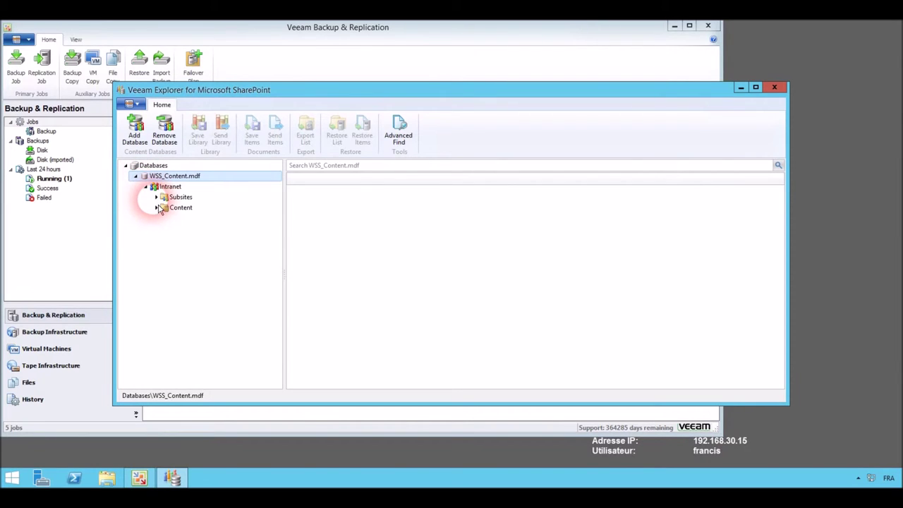
left_click(167, 207)
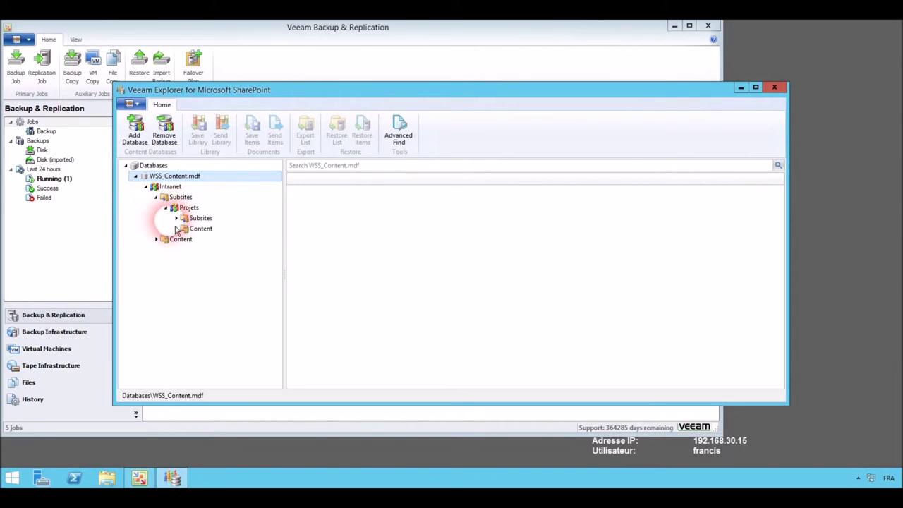
left_click(176, 219)
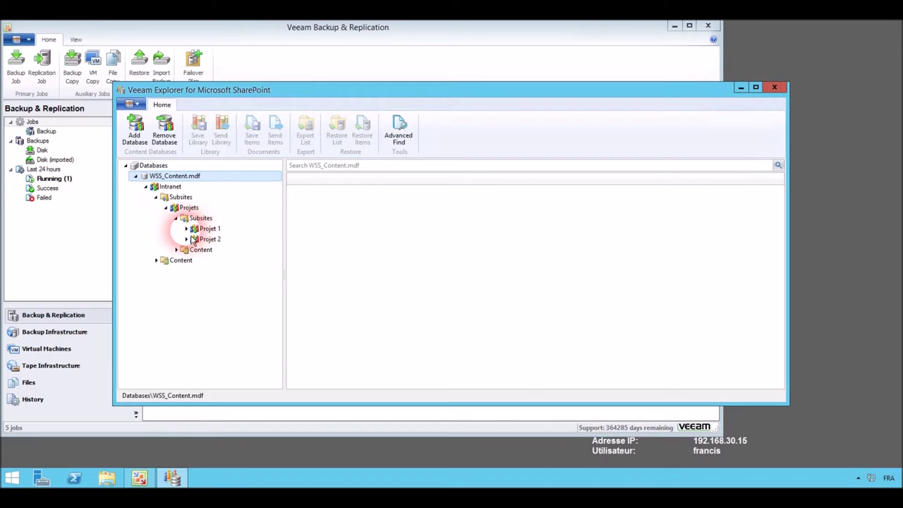
left_click(187, 229)
left_click(229, 254)
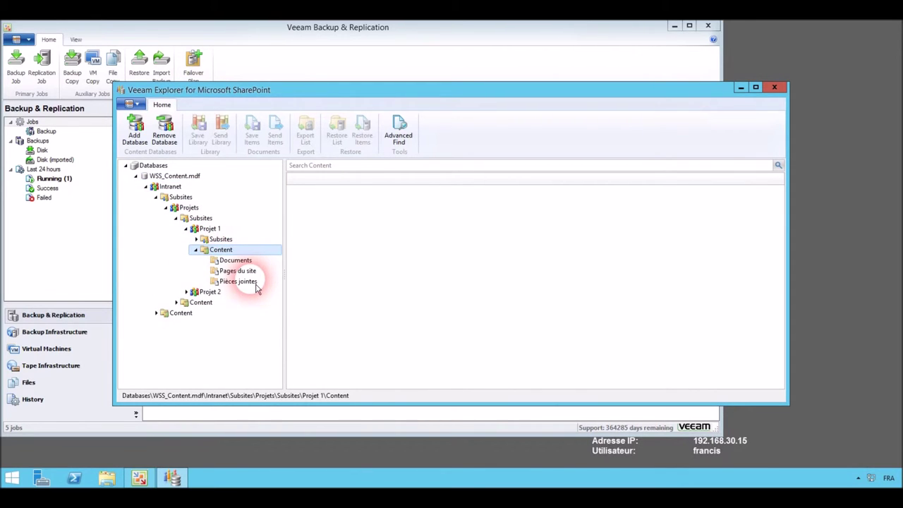
left_click(235, 260)
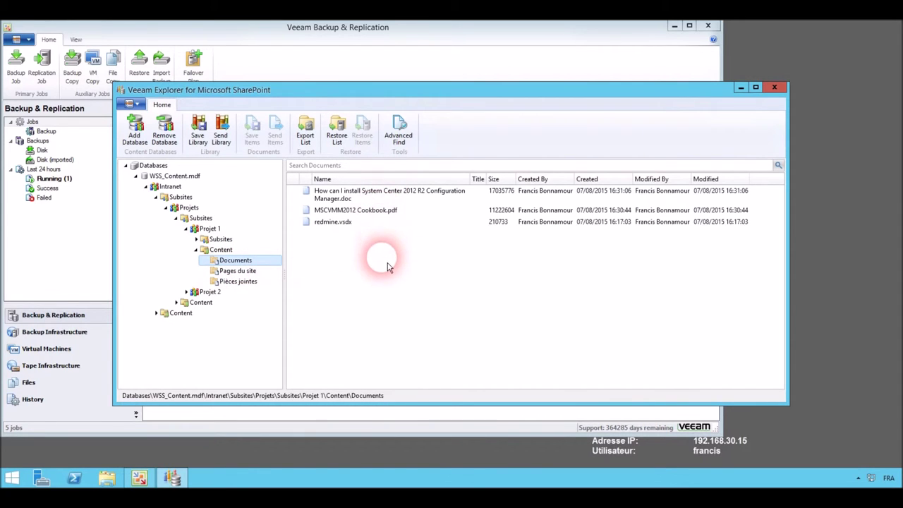
Try to restore MSCVMM2012 Cookbook.pdf directly to SharePoint from the Projet 1 Documents library backup
left_click(384, 212)
right_click(384, 213)
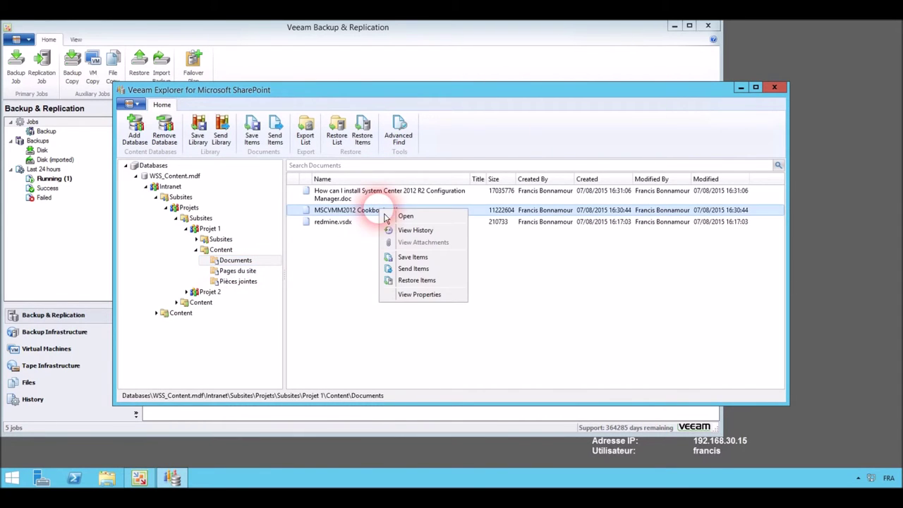
left_click(432, 281)
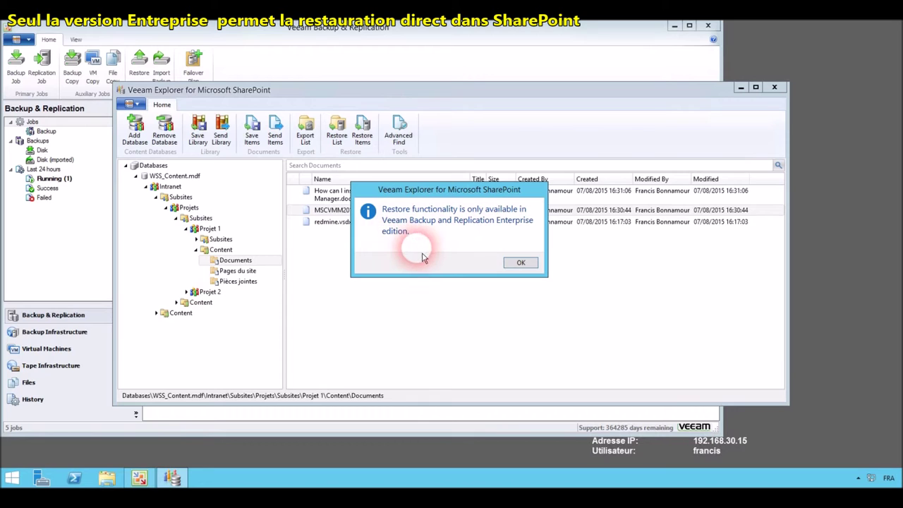
left_click(520, 262)
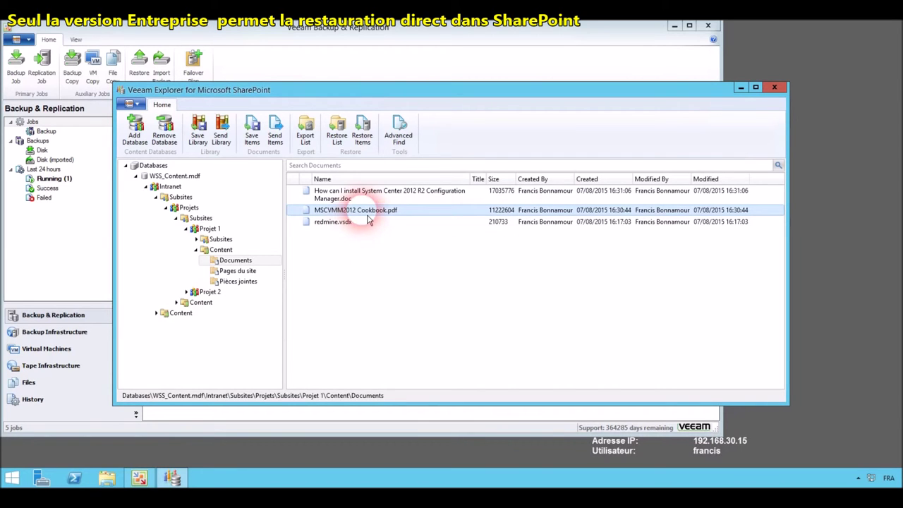
Try to send MSCVMM2012 Cookbook.pdf from the backup by e-mail with Send Items
right_click(367, 218)
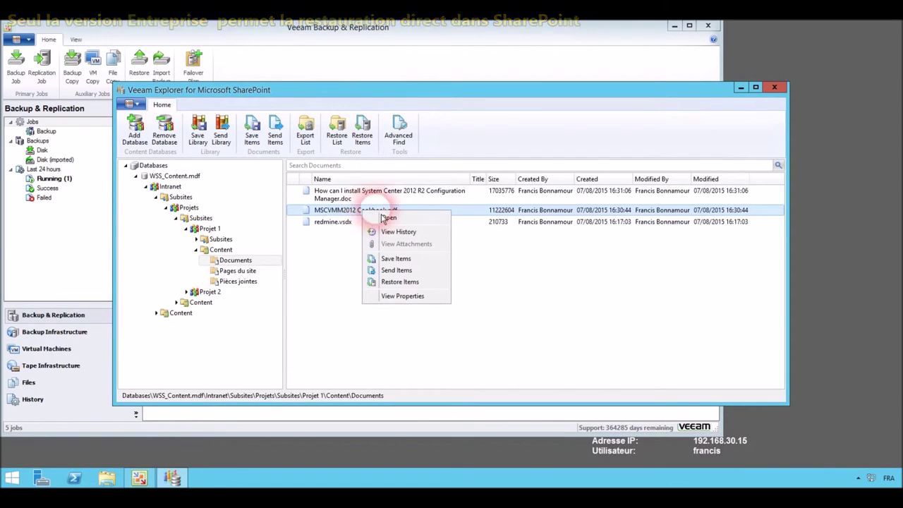
left_click(414, 276)
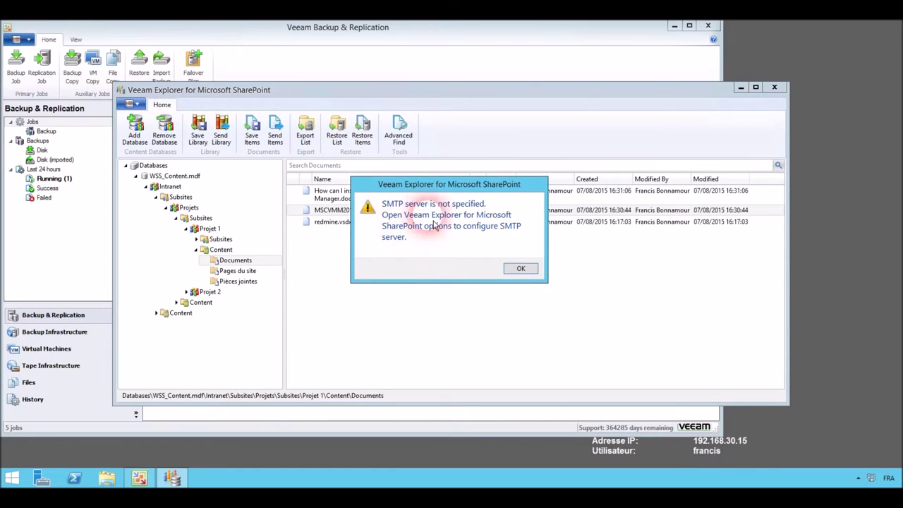
left_click(517, 269)
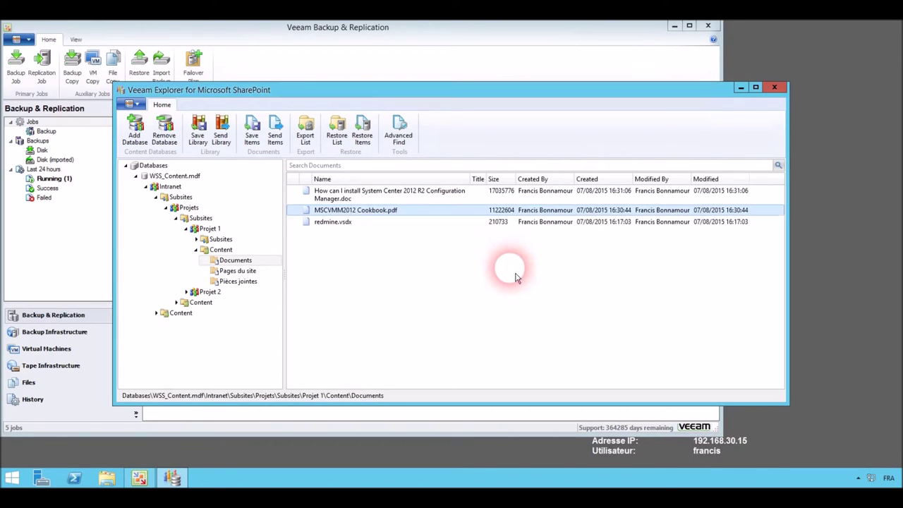
Save MSCVMM2012 Cookbook.pdf from the backup to the local Documents folder
right_click(382, 221)
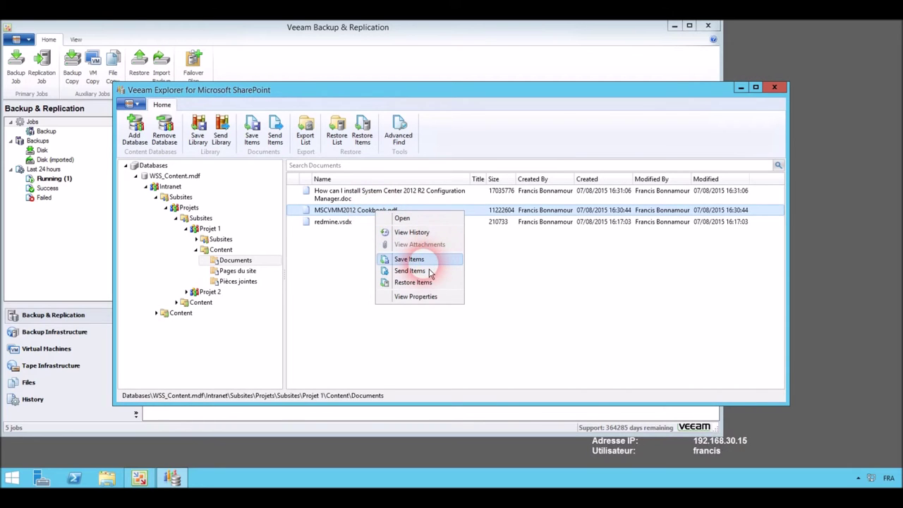
left_click(409, 259)
left_click(265, 107)
left_click(443, 325)
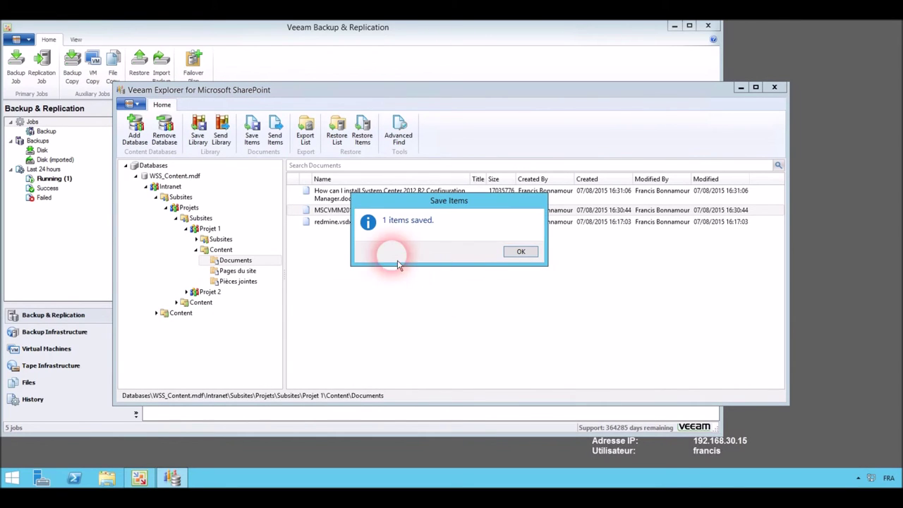
left_click(522, 251)
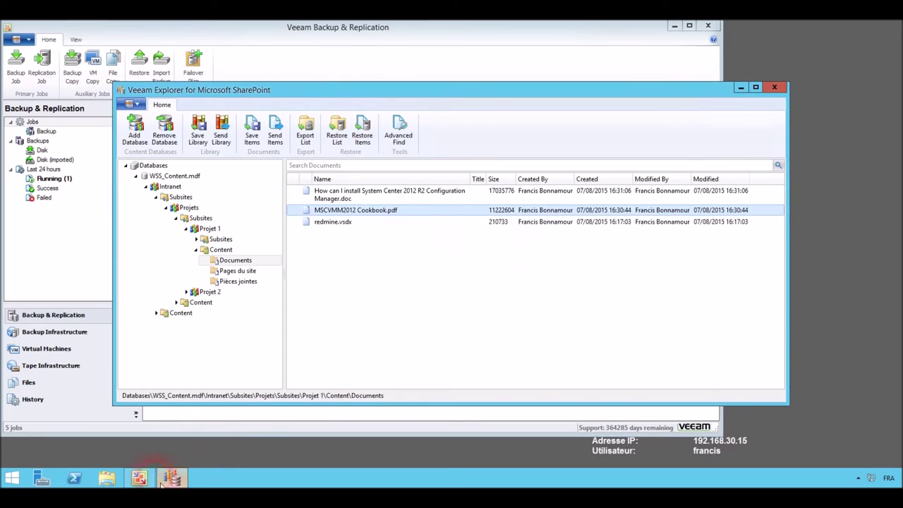
Switch to File Explorer and check the local Documents folder for the saved MSCVMM2012 Cookbook.pdf
left_click(124, 480)
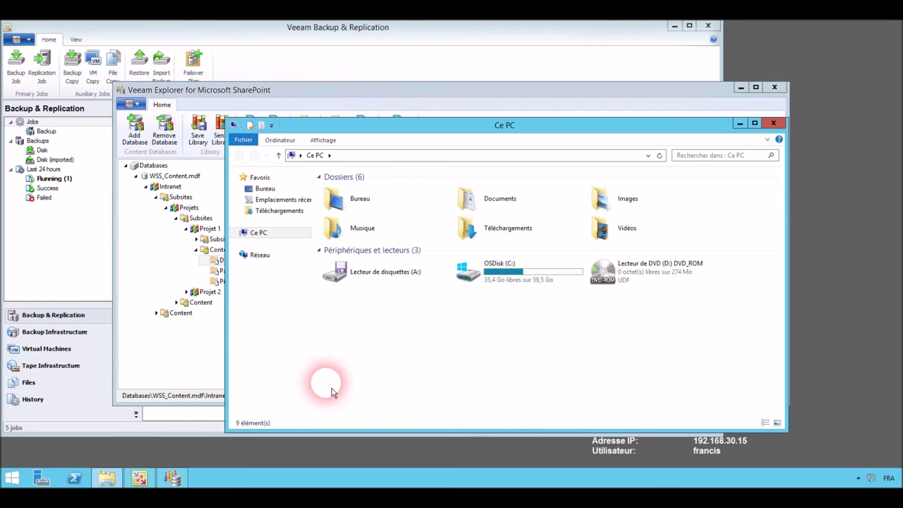
double_click(517, 202)
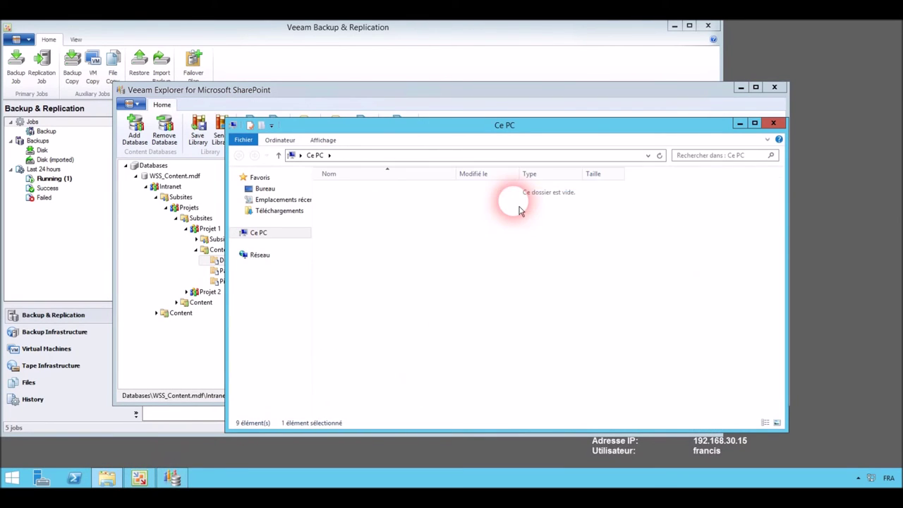
left_click(360, 194)
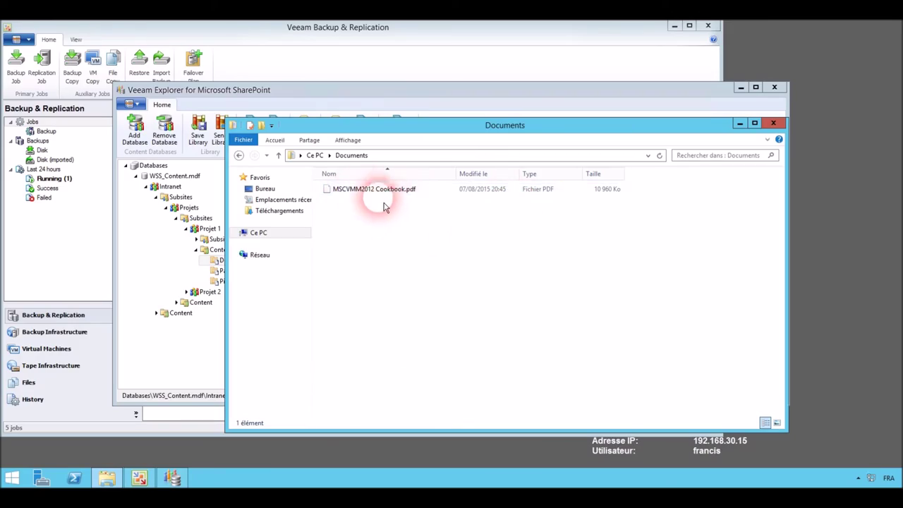